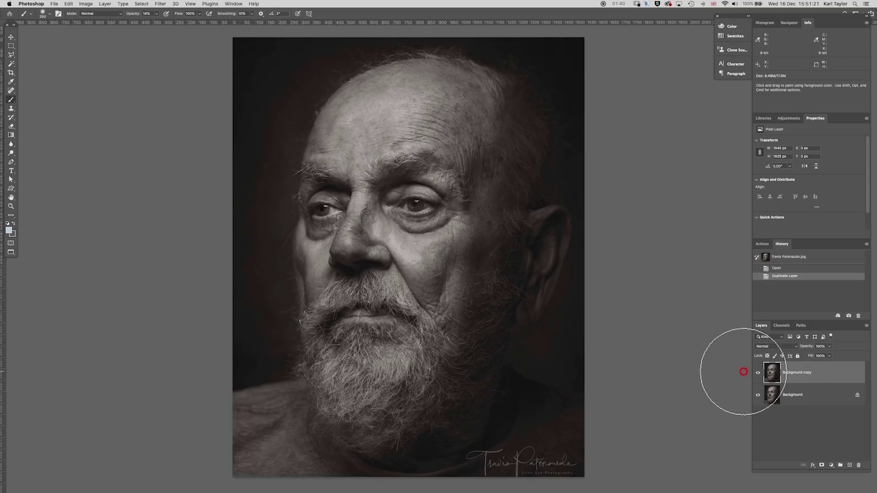
# Step: Draw a 15 px feathered Lasso selection around the lit face and beard, extending it at the temple beside the eye
pyautogui.press('l')
pyautogui.moveTo(11, 54); pyautogui.dragTo(33, 54)
pyautogui.moveTo(321, 150)
pyautogui.mouseDown()
pyautogui.moveTo(335, 124)
pyautogui.moveTo(432, 108)
pyautogui.moveTo(471, 172)
pyautogui.moveTo(484, 168)
pyautogui.moveTo(454, 333)
pyautogui.moveTo(433, 360)
pyautogui.moveTo(407, 439)
pyautogui.moveTo(336, 436)
pyautogui.mouseUp()
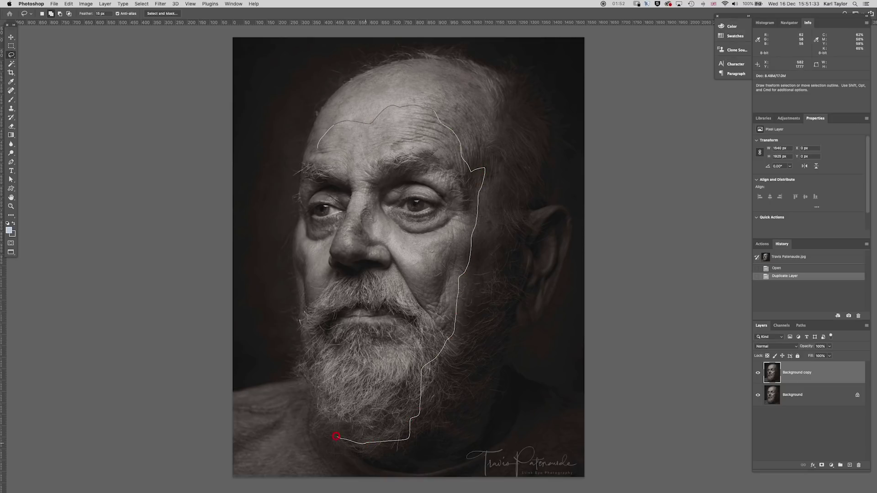
pyautogui.moveTo(320, 406)
pyautogui.mouseDown()
pyautogui.moveTo(301, 349)
pyautogui.moveTo(310, 306)
pyautogui.mouseUp()
pyautogui.moveTo(299, 252)
pyautogui.mouseDown()
pyautogui.moveTo(300, 192)
pyautogui.moveTo(320, 145)
pyautogui.mouseUp()
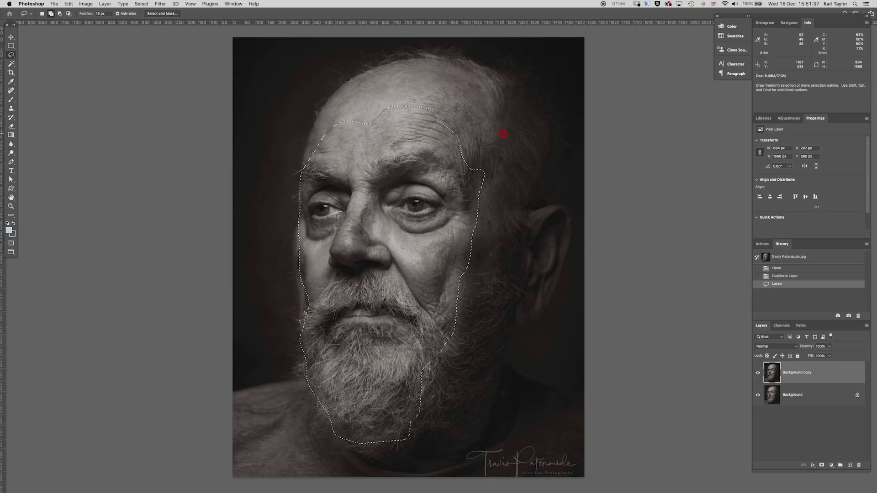
pyautogui.moveTo(430, 114)
pyautogui.mouseDown()
pyautogui.moveTo(478, 160)
pyautogui.moveTo(430, 121)
pyautogui.mouseUp()
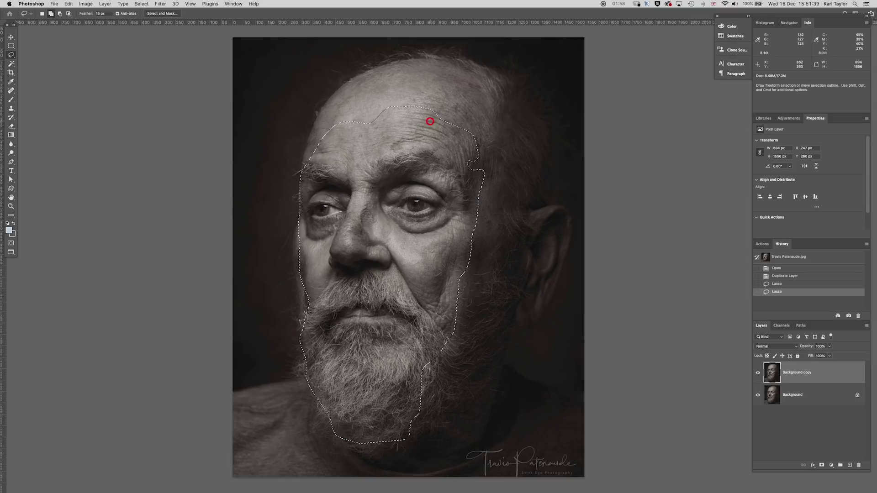
pyautogui.moveTo(469, 153)
pyautogui.mouseDown()
pyautogui.moveTo(483, 176)
pyautogui.moveTo(465, 182)
pyautogui.mouseUp()
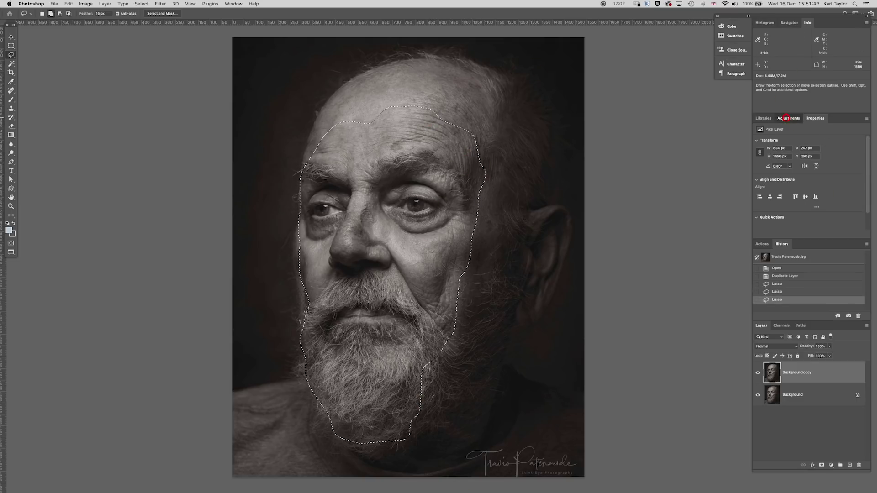
# Step: Add a Curves adjustment on the selected face, pulling the black point slightly inward and the white point to input 228
pyautogui.click(786, 118)
pyautogui.click(788, 135)
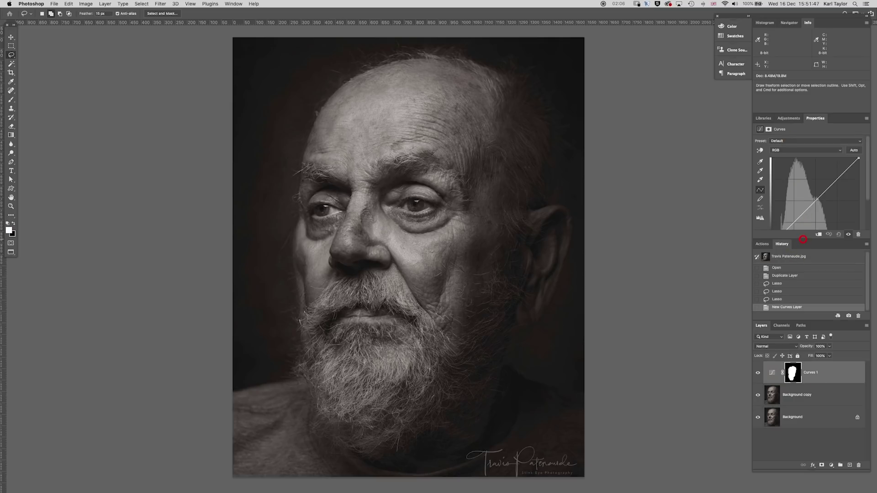
pyautogui.moveTo(803, 239); pyautogui.dragTo(804, 289)
pyautogui.click(773, 250)
pyautogui.moveTo(773, 250); pyautogui.dragTo(775, 252)
pyautogui.moveTo(858, 249); pyautogui.dragTo(850, 249)
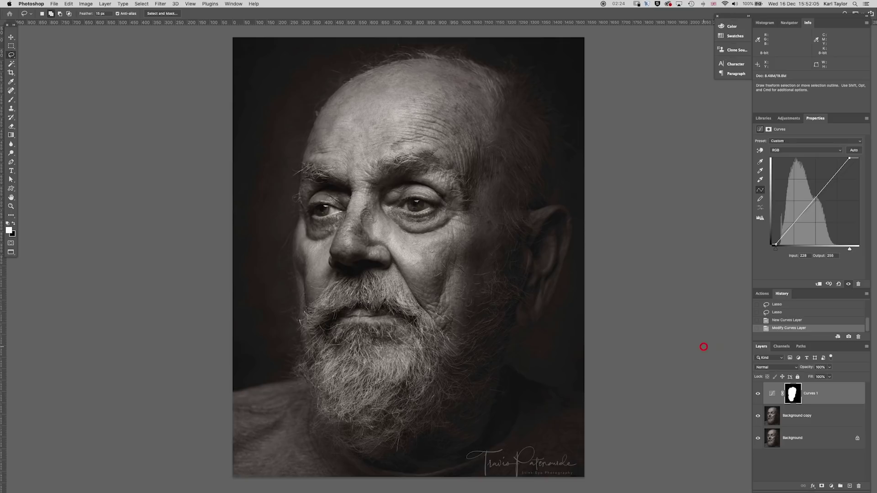
# Step: Add a second Curves adjustment layer, replace its mask with a copy of the face mask, and invert it
pyautogui.click(772, 393)
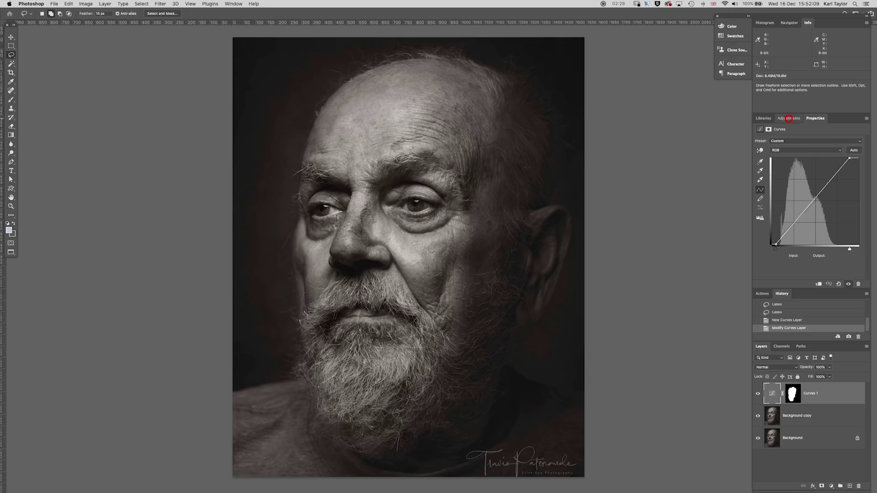
pyautogui.click(789, 119)
pyautogui.click(786, 134)
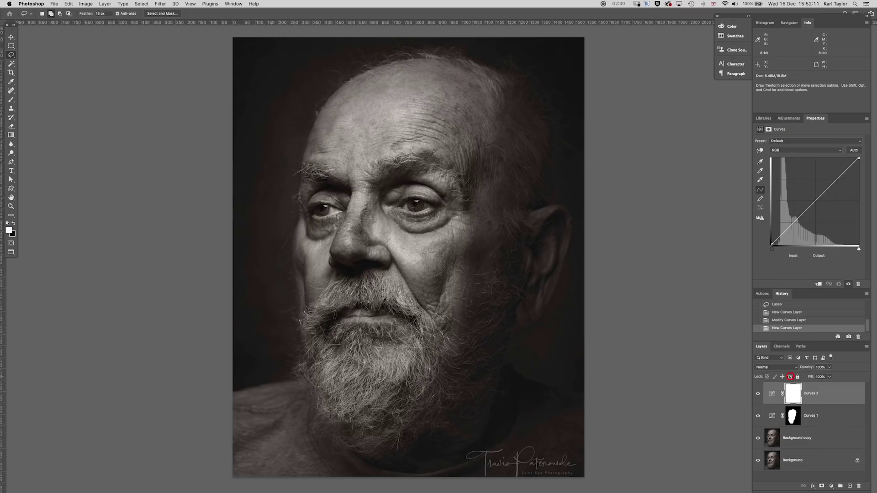
pyautogui.moveTo(793, 417); pyautogui.dragTo(793, 395)
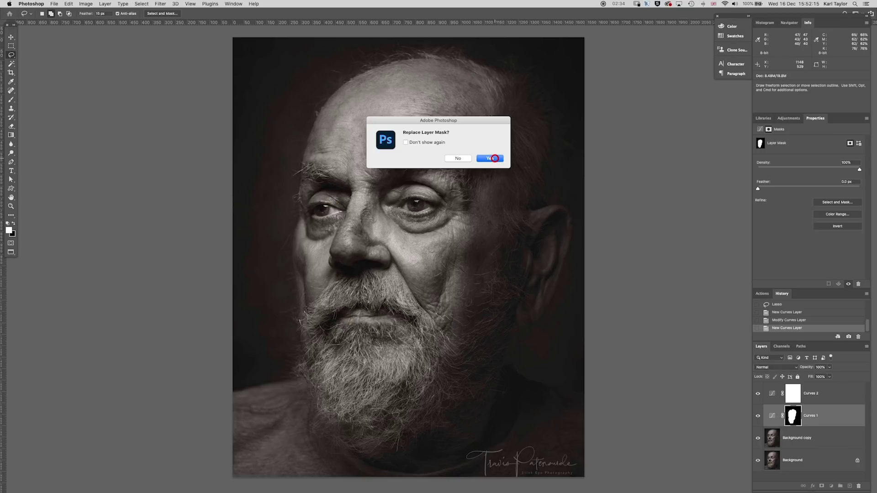
pyautogui.click(496, 159)
pyautogui.click(791, 394)
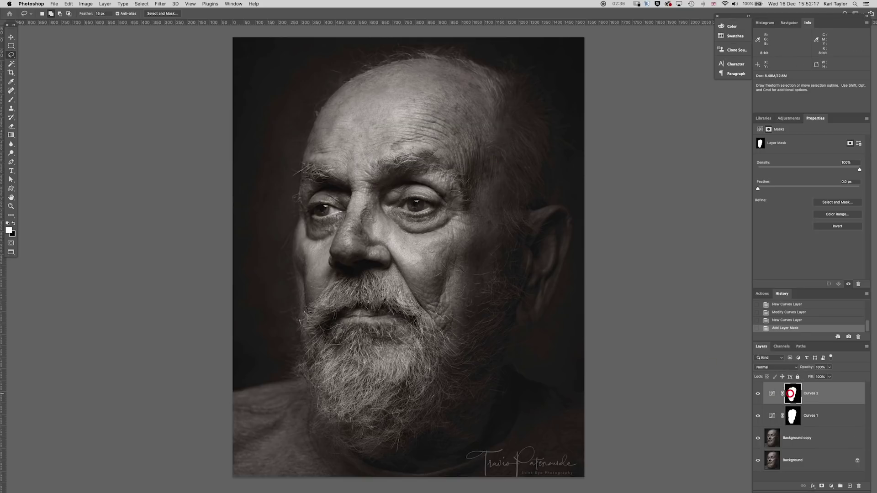
pyautogui.press('super+i')
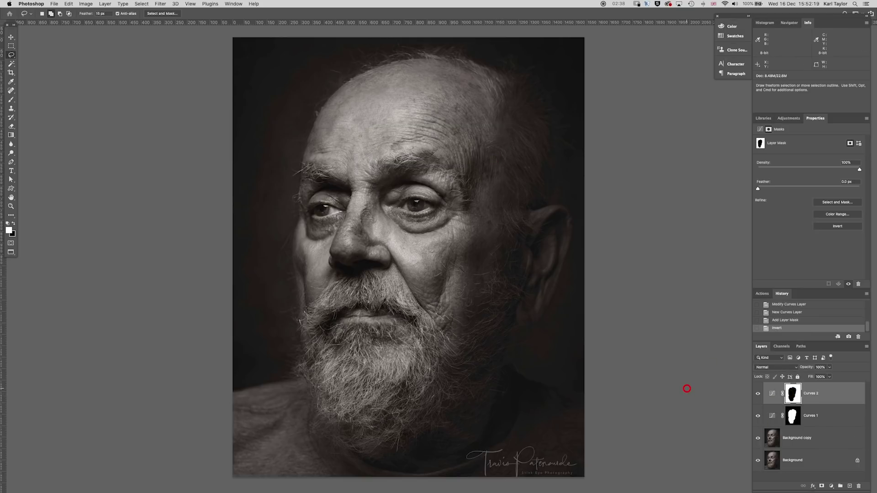
# Step: On Curves 2, raise the black point to output 6, lift the midtones slightly, set the white point to input 228, and compare before and after
pyautogui.click(770, 394)
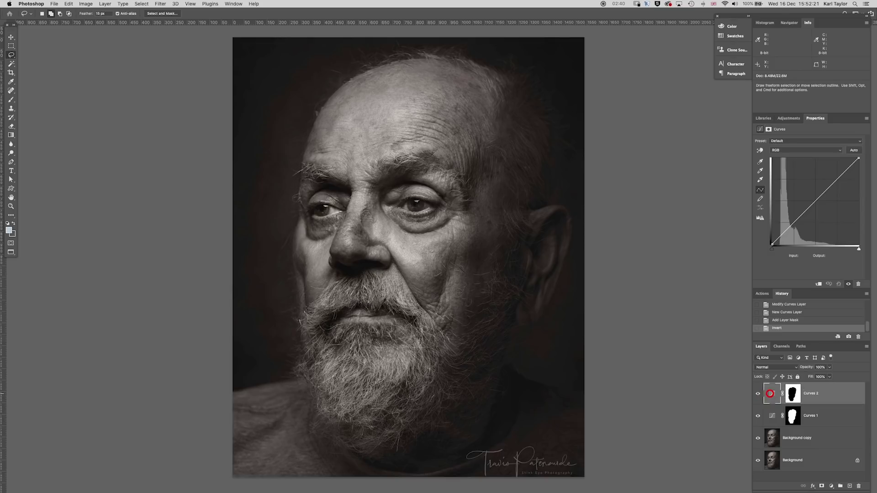
pyautogui.moveTo(772, 244); pyautogui.dragTo(768, 242)
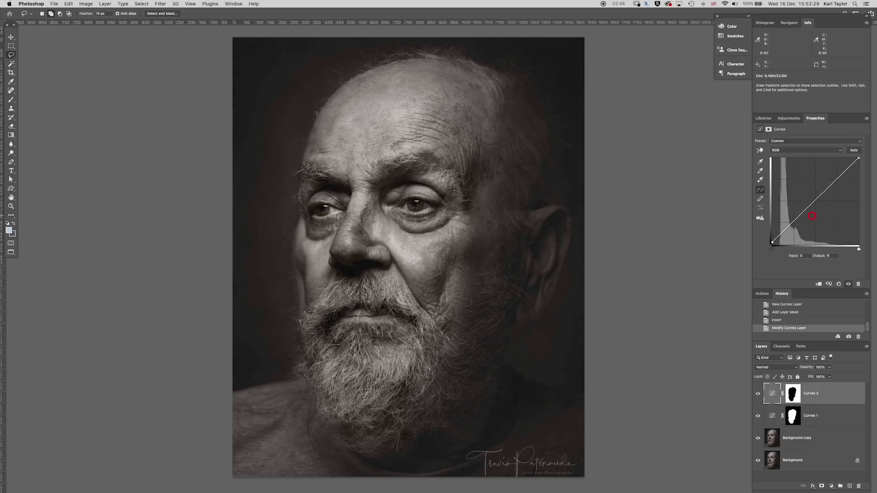
pyautogui.moveTo(811, 199); pyautogui.dragTo(809, 198)
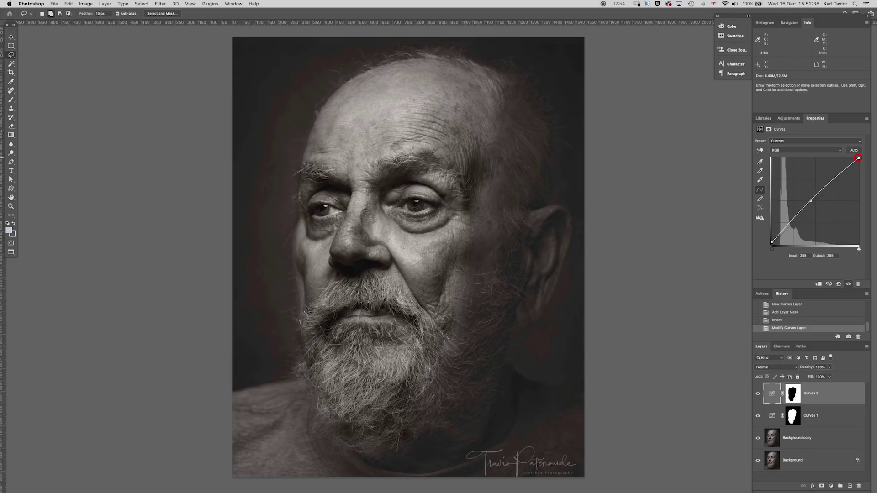
pyautogui.moveTo(854, 155); pyautogui.dragTo(848, 122)
pyautogui.click(848, 284)
pyautogui.click(848, 284)
pyautogui.click(848, 284)
pyautogui.click(848, 283)
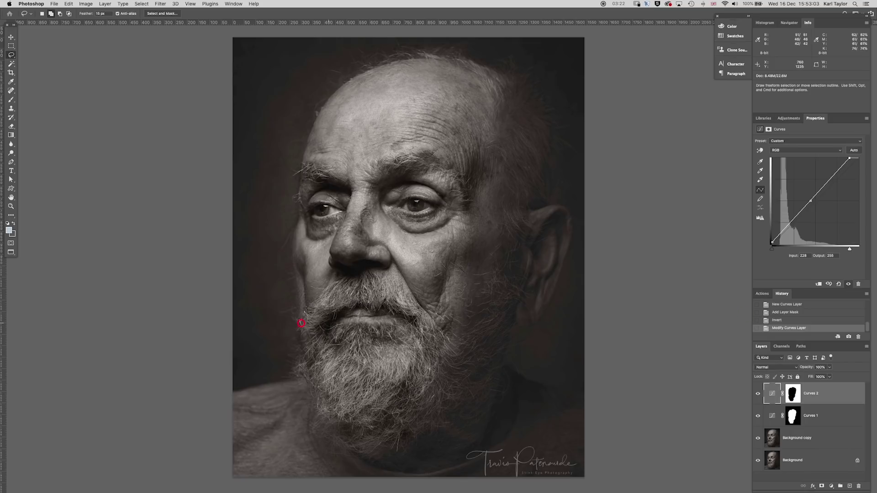
# Step: Try different opacities on Curves 2 and Curves 1, returning both to 100%, and toggle their visibility to compare
pyautogui.click(822, 394)
pyautogui.moveTo(828, 368); pyautogui.dragTo(834, 375)
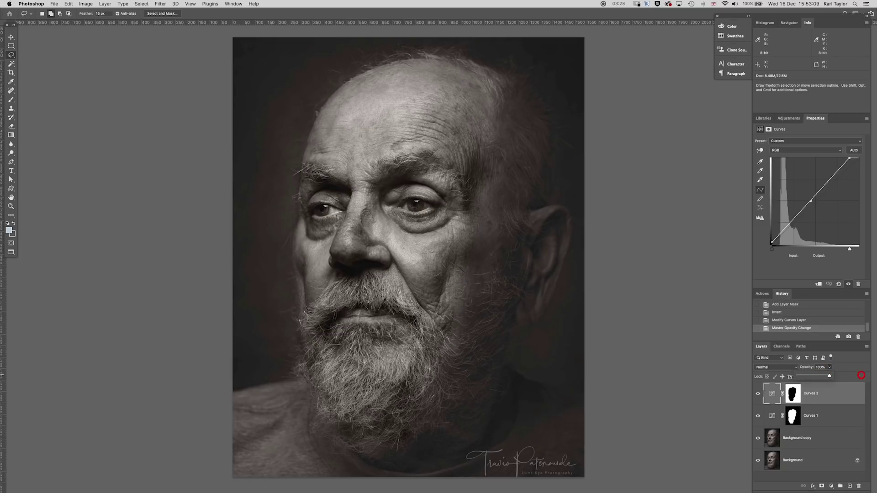
pyautogui.click(838, 411)
pyautogui.click(829, 368)
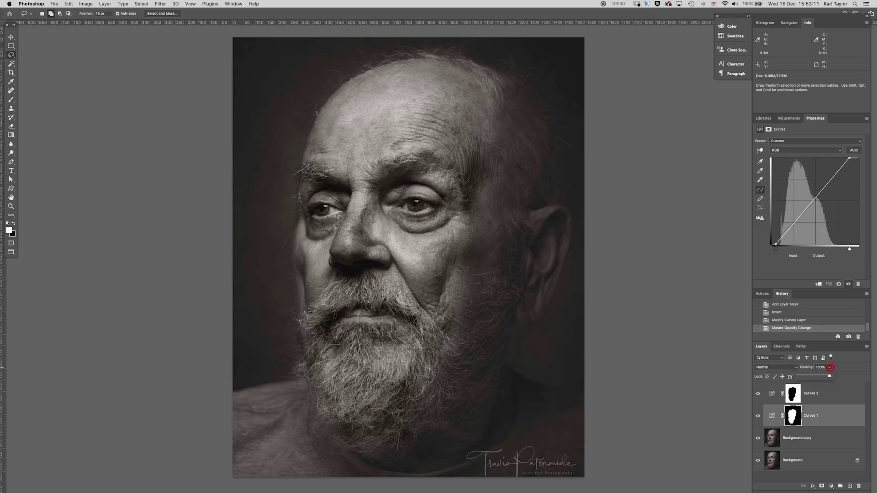
pyautogui.moveTo(828, 376); pyautogui.dragTo(847, 378)
pyautogui.click(821, 403)
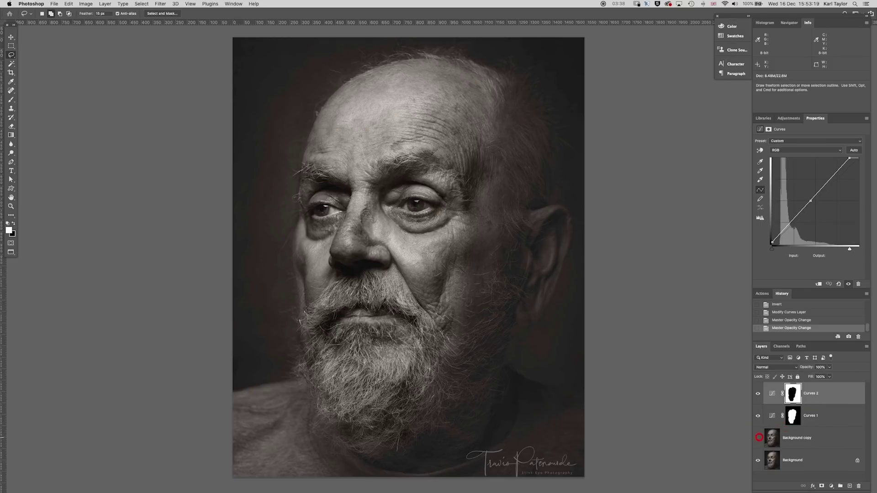
pyautogui.moveTo(758, 393); pyautogui.dragTo(757, 415)
# Step: Add a Color Lookup adjustment layer above the curves using FuturisticBleak.3DL and set its blend mode to Darken
pyautogui.scroll(-1, 479, 287)
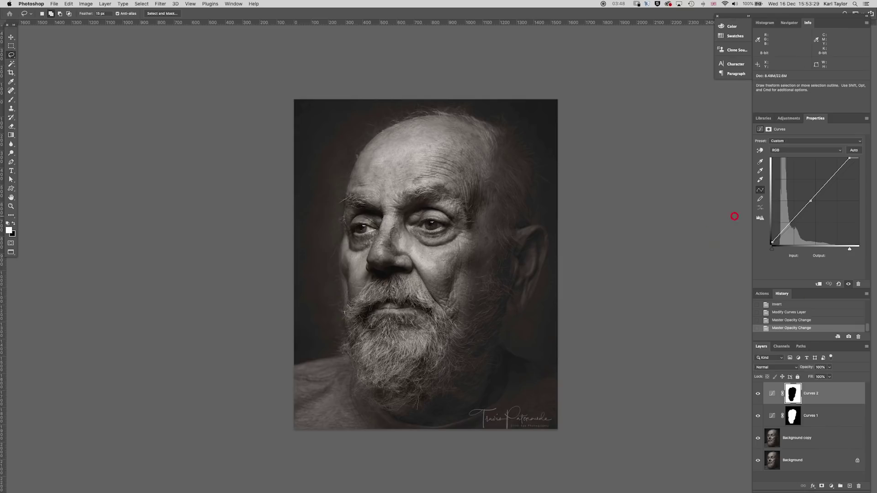
pyautogui.click(788, 118)
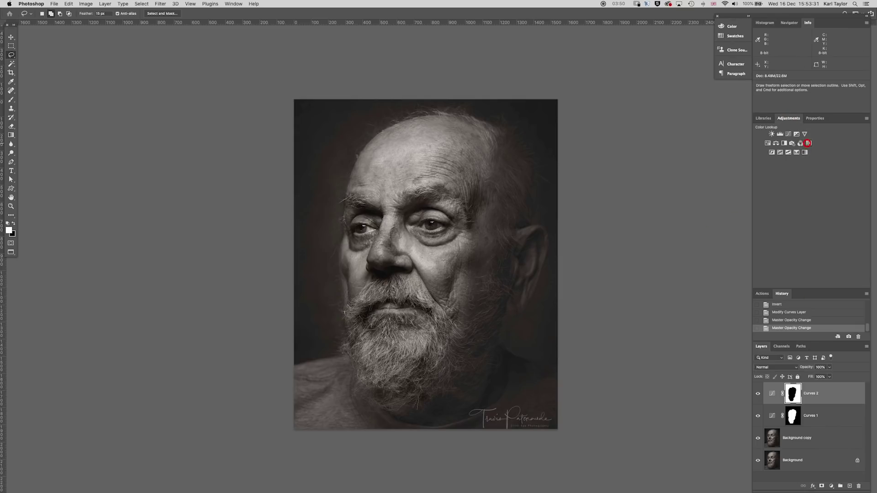
pyautogui.click(809, 143)
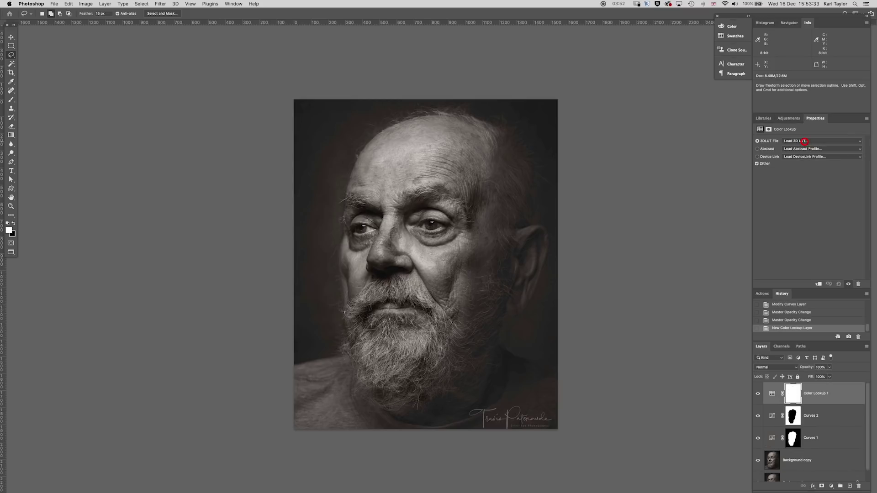
pyautogui.click(805, 141)
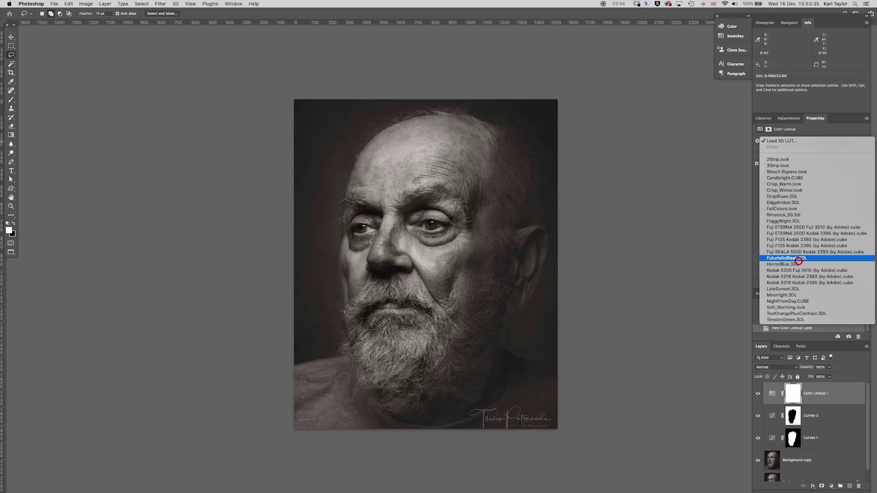
pyautogui.click(797, 259)
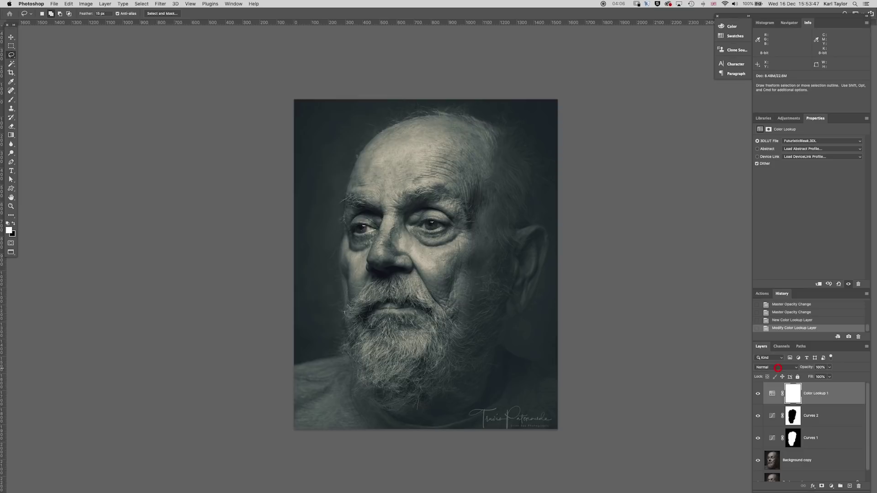
pyautogui.click(785, 368)
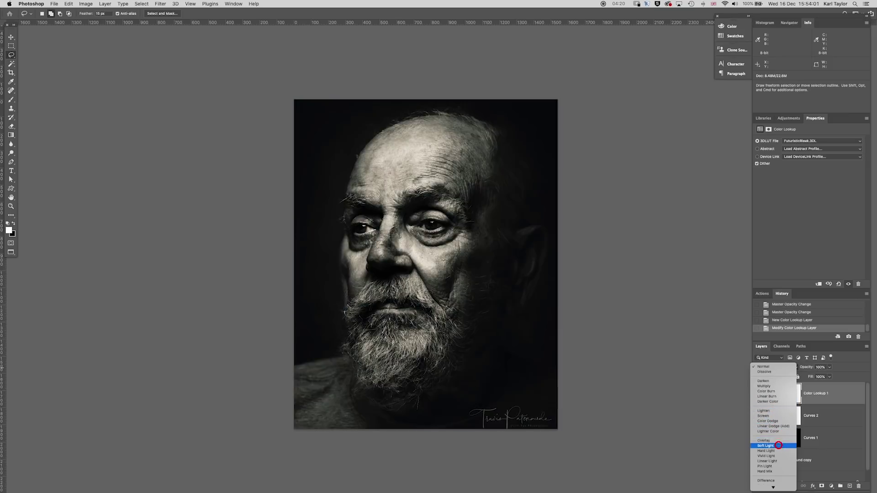
pyautogui.click(766, 381)
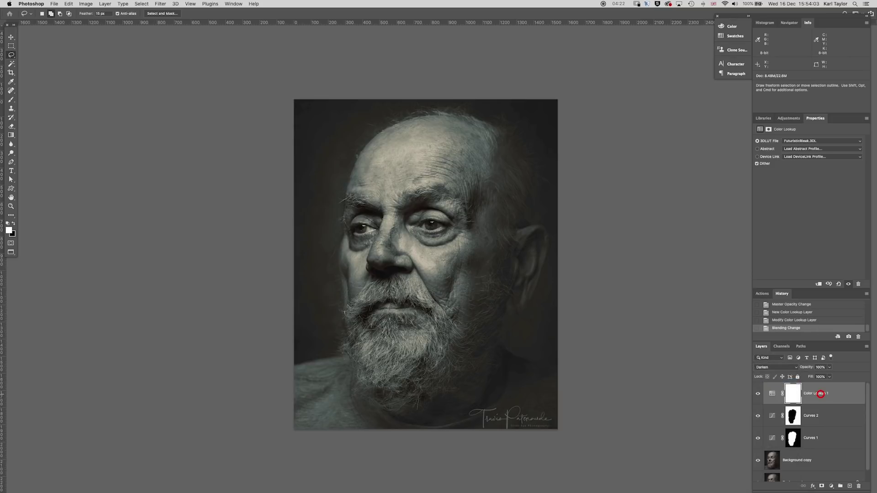
pyautogui.press('super+2')
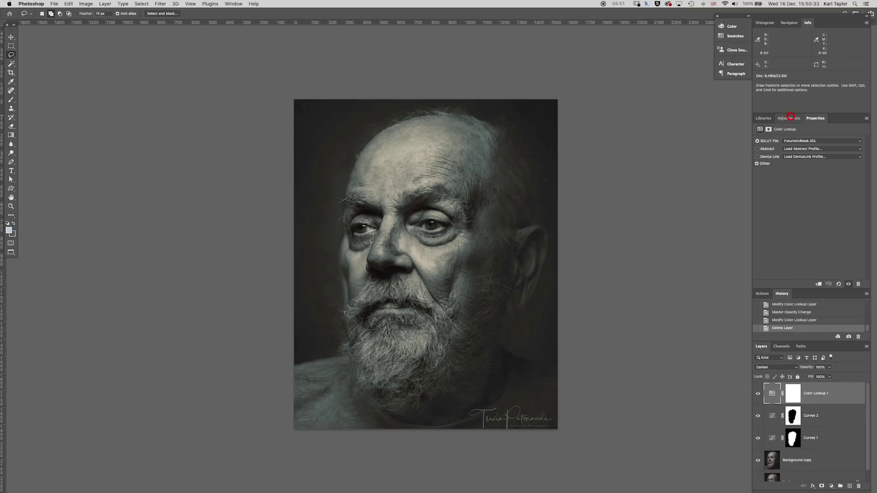
# Step: Add a second Color Lookup layer using HorrorBlue.3DL, set its blend mode to Lighten, and toggle its visibility to compare
pyautogui.click(789, 118)
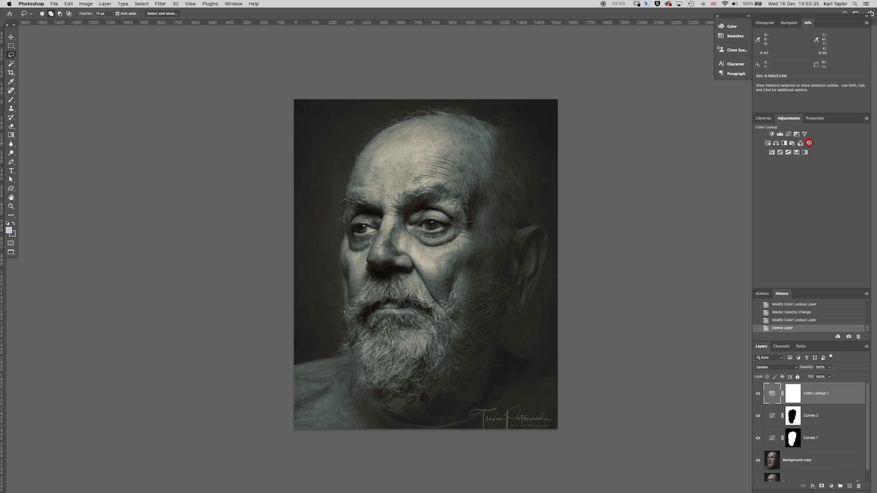
pyautogui.click(809, 143)
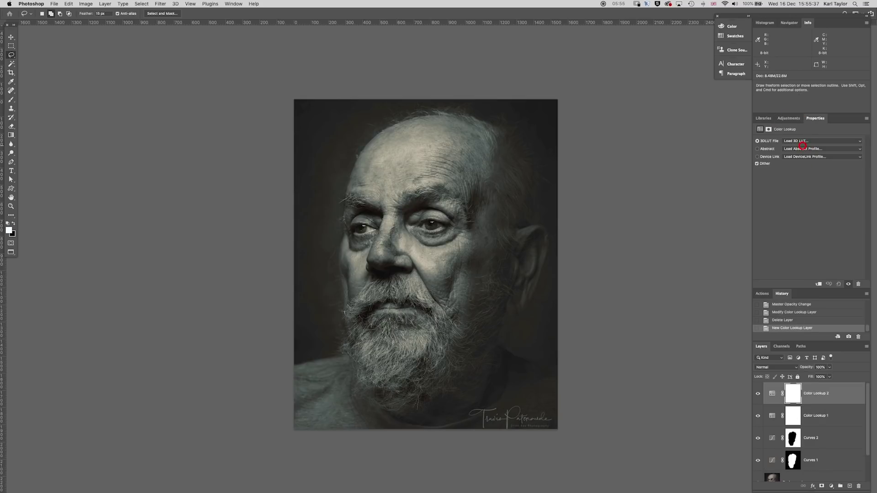
pyautogui.click(802, 141)
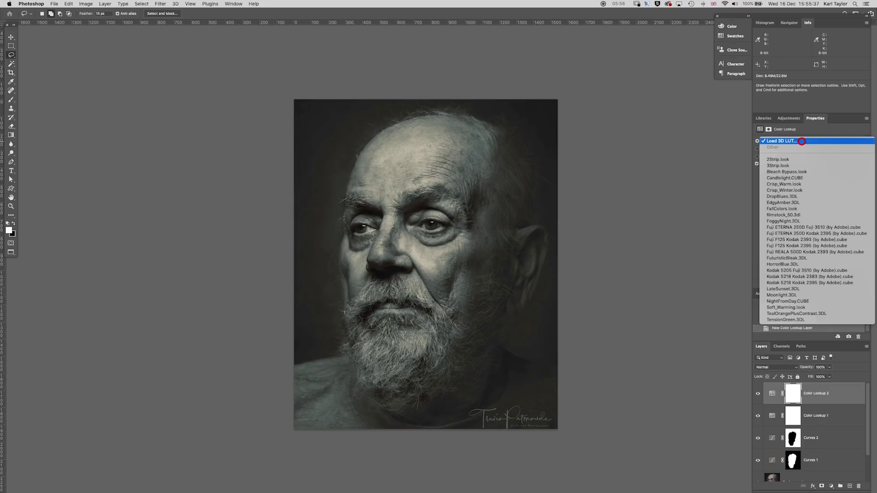
pyautogui.click(797, 265)
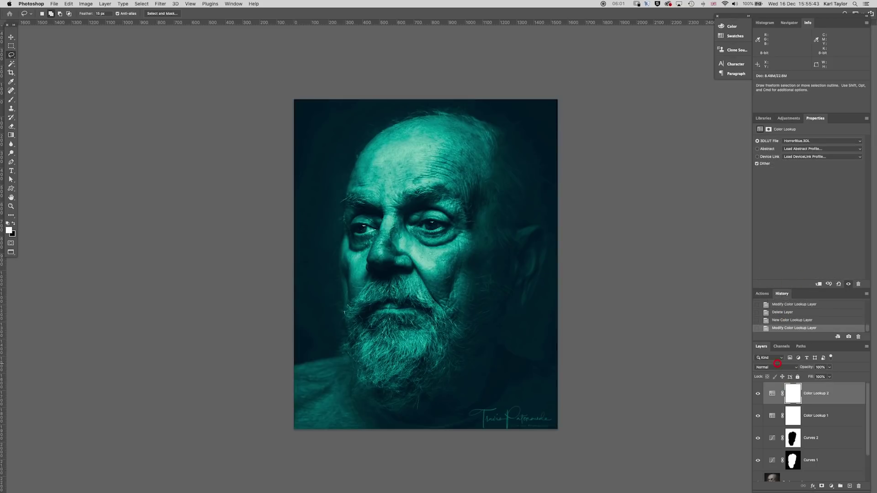
pyautogui.click(774, 367)
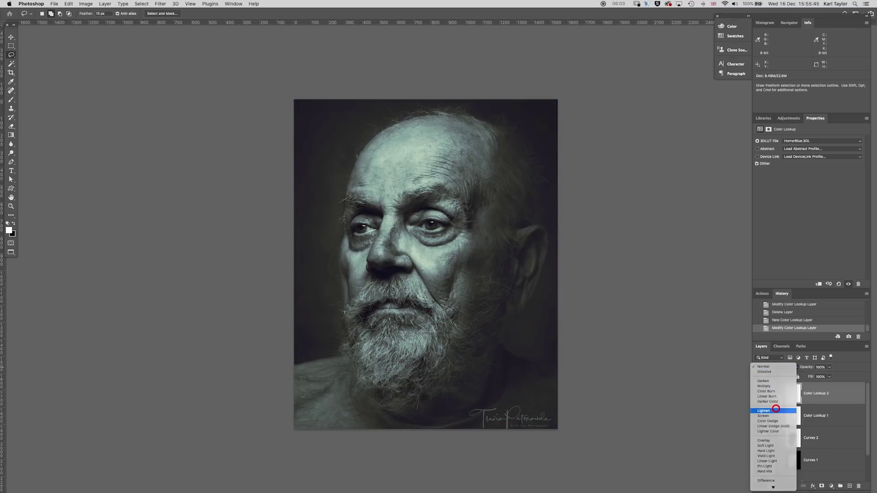
pyautogui.click(775, 408)
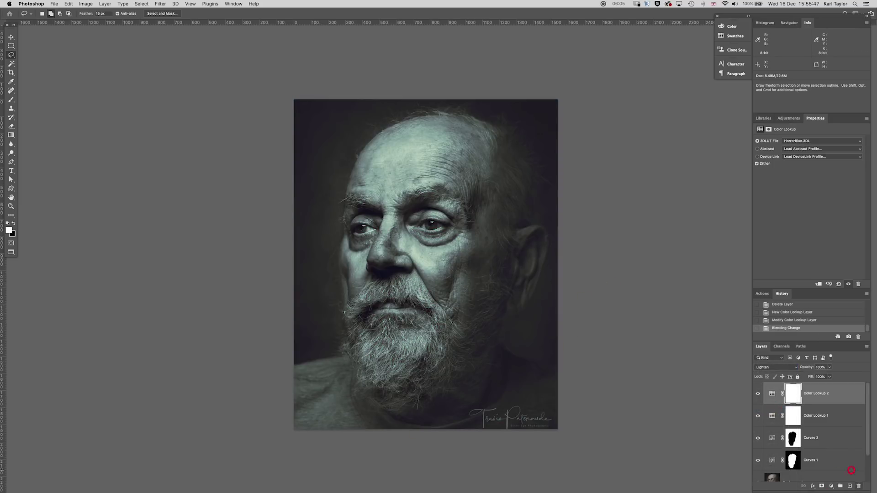
pyautogui.click(756, 393)
pyautogui.click(757, 393)
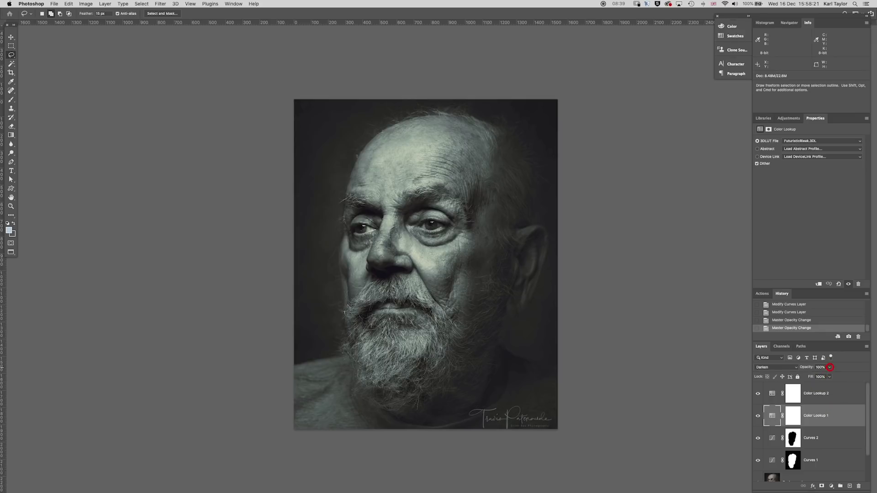
# Step: Lower the opacity of the Color Lookup 1 layer and fine-tune the opacity of Color Lookup 2
pyautogui.click(830, 368)
pyautogui.moveTo(829, 377)
pyautogui.mouseDown()
pyautogui.moveTo(807, 375)
pyautogui.moveTo(816, 376)
pyautogui.mouseUp()
pyautogui.click(814, 395)
pyautogui.click(830, 368)
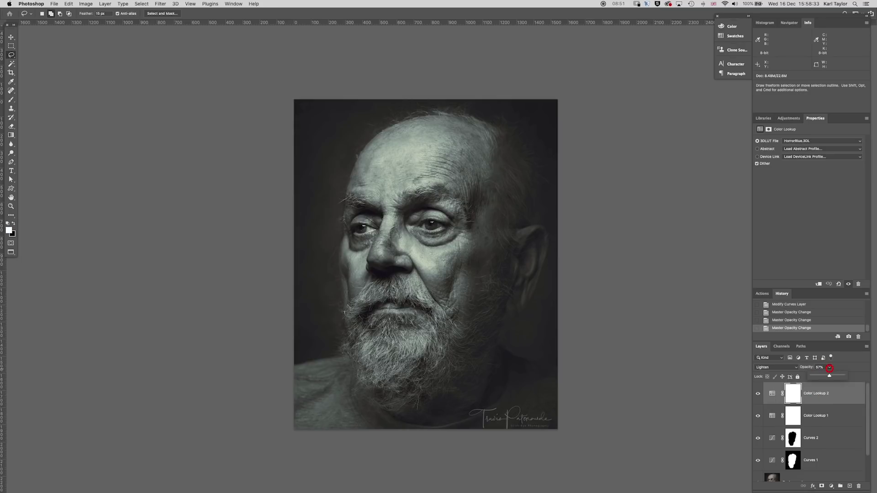
pyautogui.moveTo(827, 375)
pyautogui.mouseDown()
pyautogui.moveTo(843, 376)
pyautogui.moveTo(829, 377)
pyautogui.mouseUp()
pyautogui.moveTo(829, 379); pyautogui.dragTo(829, 379)
# Step: Hide both Color Lookup layers to compare the portrait without the colour grading
pyautogui.click(758, 393)
pyautogui.click(757, 414)
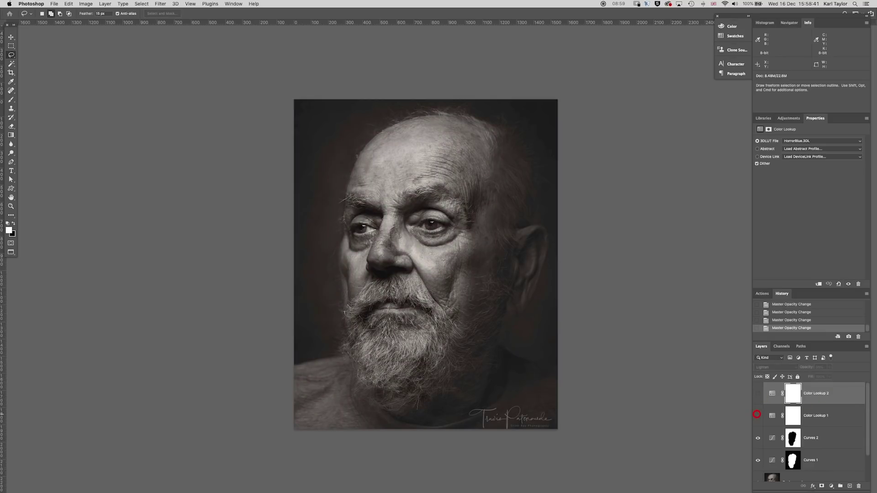
# Step: Show both Color Lookup layers again and toggle the Color Lookup and Curves layers individually to compare their effects
pyautogui.click(758, 393)
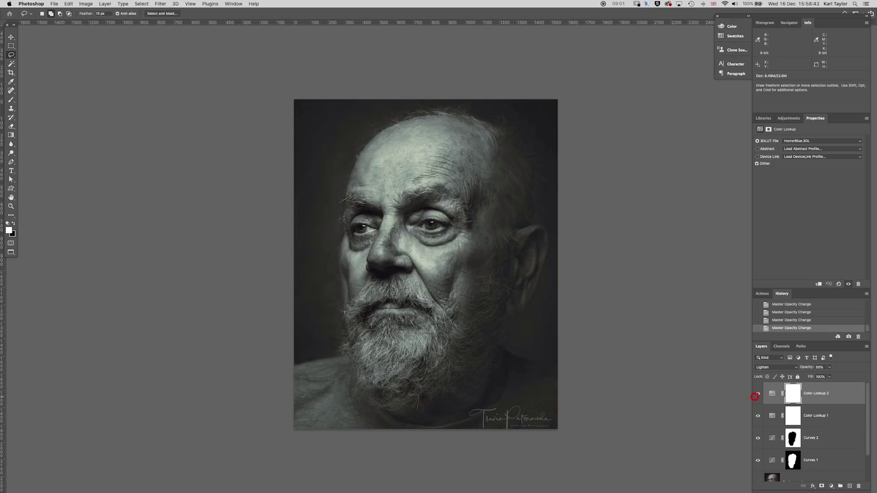
pyautogui.click(757, 415)
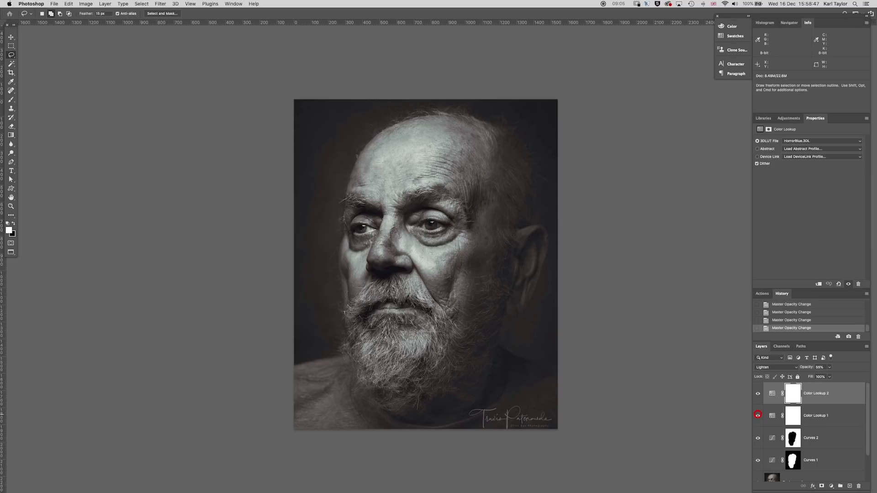
pyautogui.click(758, 414)
pyautogui.click(757, 415)
pyautogui.click(758, 437)
pyautogui.click(758, 459)
pyautogui.click(758, 460)
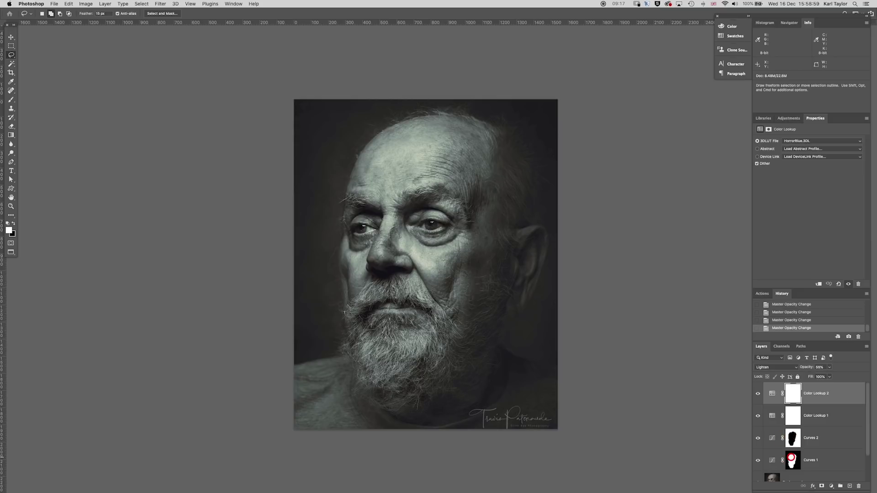
# Step: Select the Curves 1 layer mask and fine-tune the opacity of the Curves 1 layer
pyautogui.click(793, 458)
pyautogui.click(830, 366)
pyautogui.moveTo(829, 376)
pyautogui.mouseDown()
pyautogui.moveTo(819, 374)
pyautogui.moveTo(831, 376)
pyautogui.mouseUp()
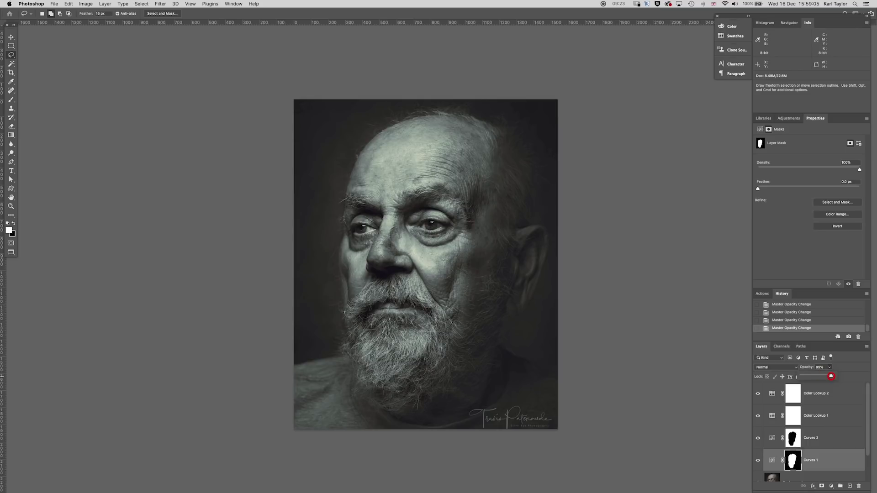
pyautogui.moveTo(829, 376); pyautogui.dragTo(867, 372)
# Step: Reshape the Curves 2 layer's RGB curve by adjusting its shadow point and placing the midpoint at input 115, output 125
pyautogui.click(818, 436)
pyautogui.click(830, 367)
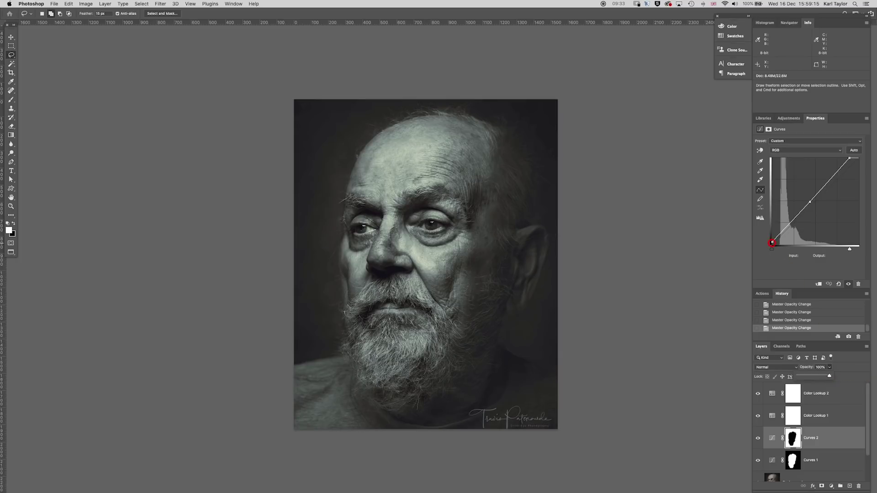
pyautogui.moveTo(772, 243); pyautogui.dragTo(767, 242)
pyautogui.moveTo(808, 201); pyautogui.dragTo(810, 202)
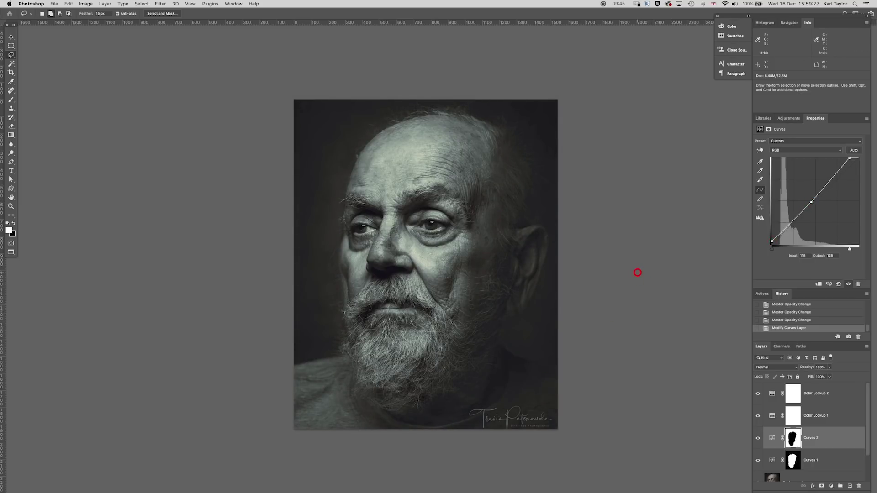
# Step: Group all layers from Color Lookup 2 down to Background copy and toggle the group's visibility to compare with the original
pyautogui.scroll(1, 566, 276)
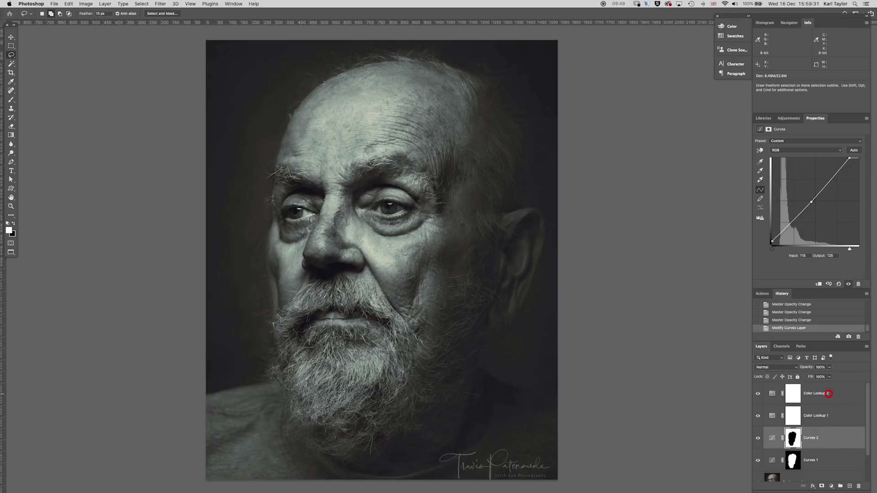
pyautogui.click(828, 394)
pyautogui.scroll(-2, 835, 402)
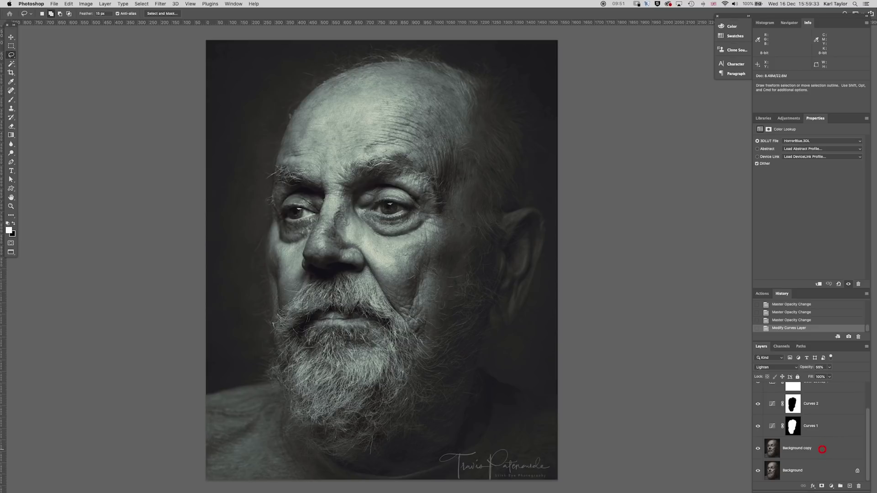
pyautogui.keyDown('shift'); pyautogui.click(823, 449); pyautogui.keyUp('shift')
pyautogui.moveTo(823, 449); pyautogui.dragTo(840, 486)
pyautogui.click(758, 387)
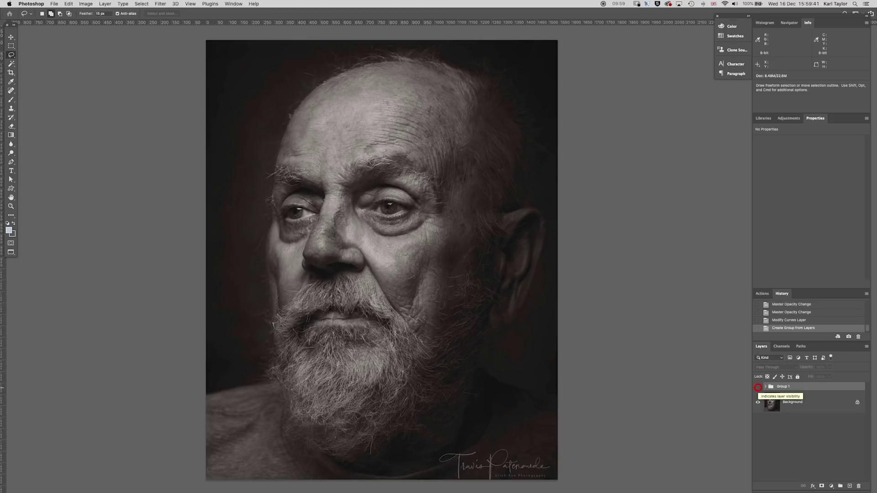
pyautogui.click(758, 387)
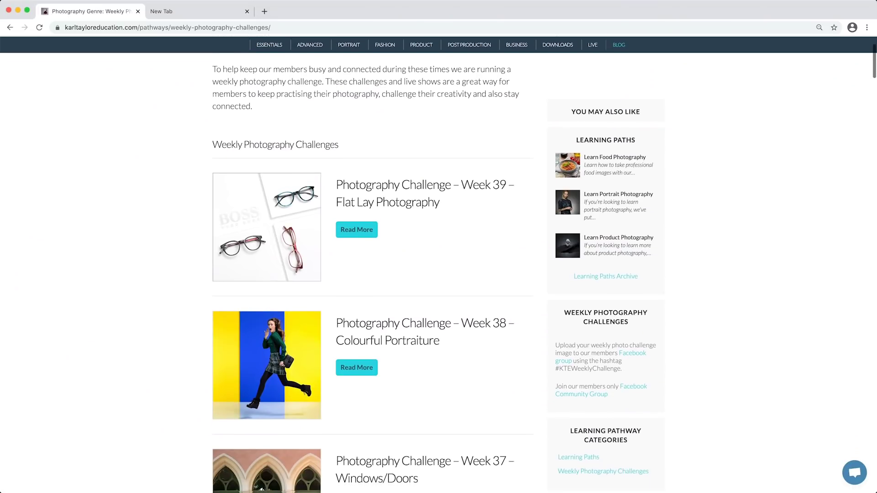
pyautogui.scroll(-5, 438, 265)
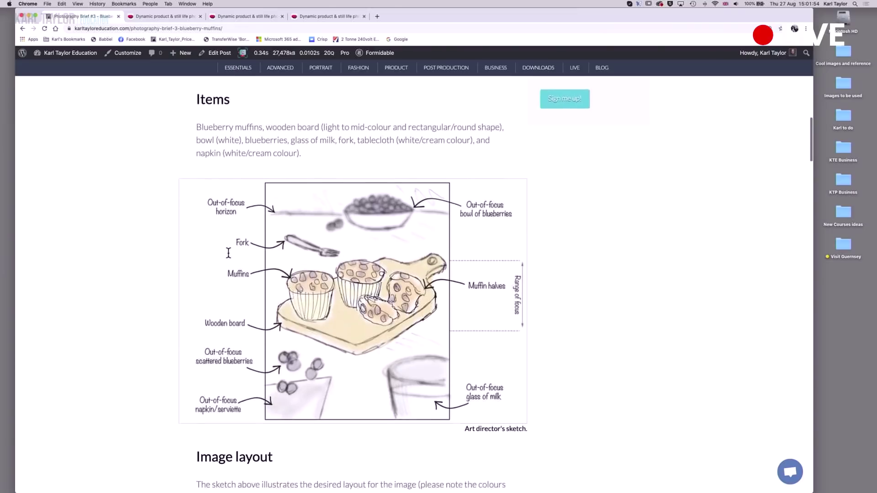
pyautogui.scroll(-2, 203, 254)
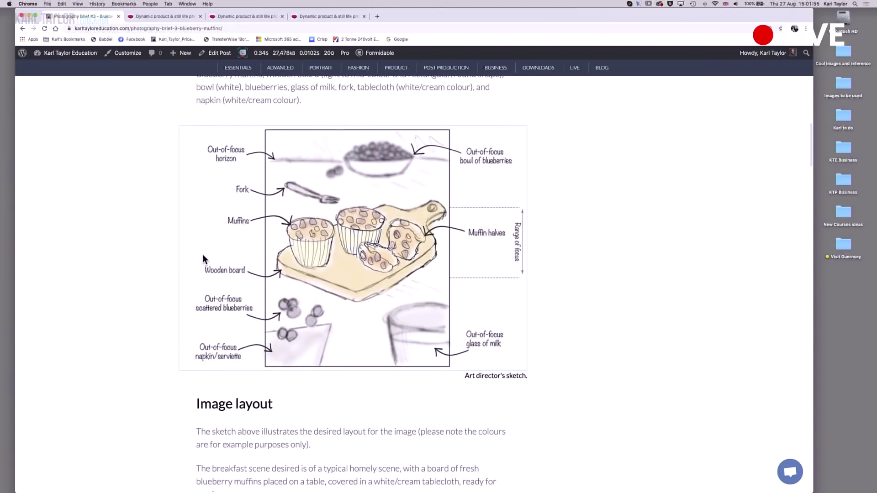